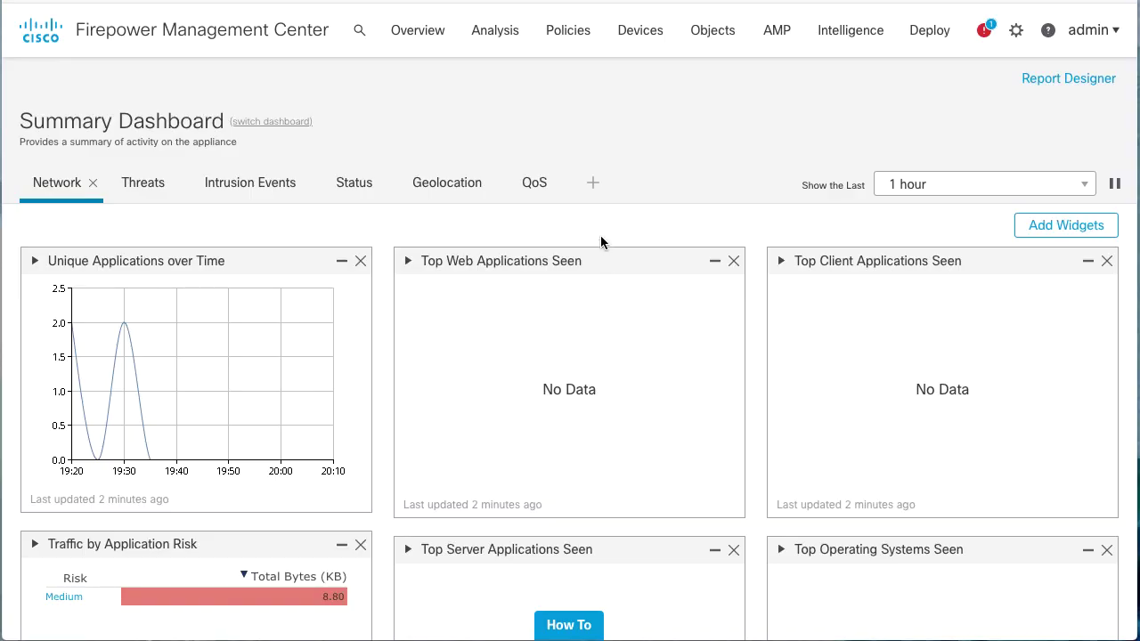
From Device Management, open FTDv's Advanced Troubleshooting at the empty Capture w/Trace tab
{"action": "left_click", "coordinate": [636, 34]}
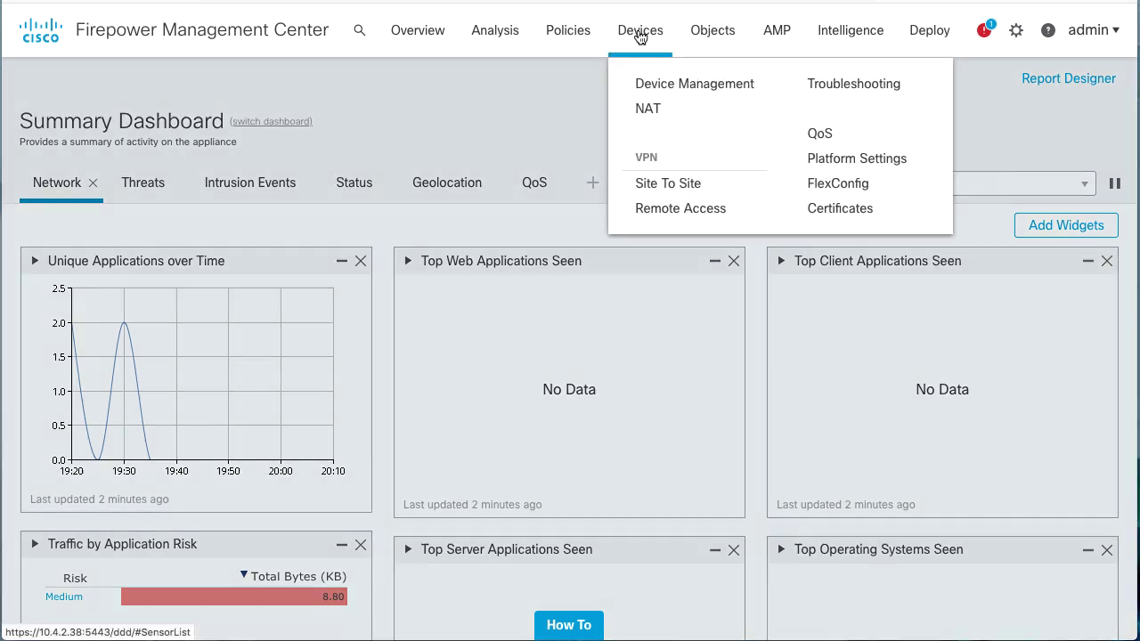
{"action": "left_click", "coordinate": [655, 85]}
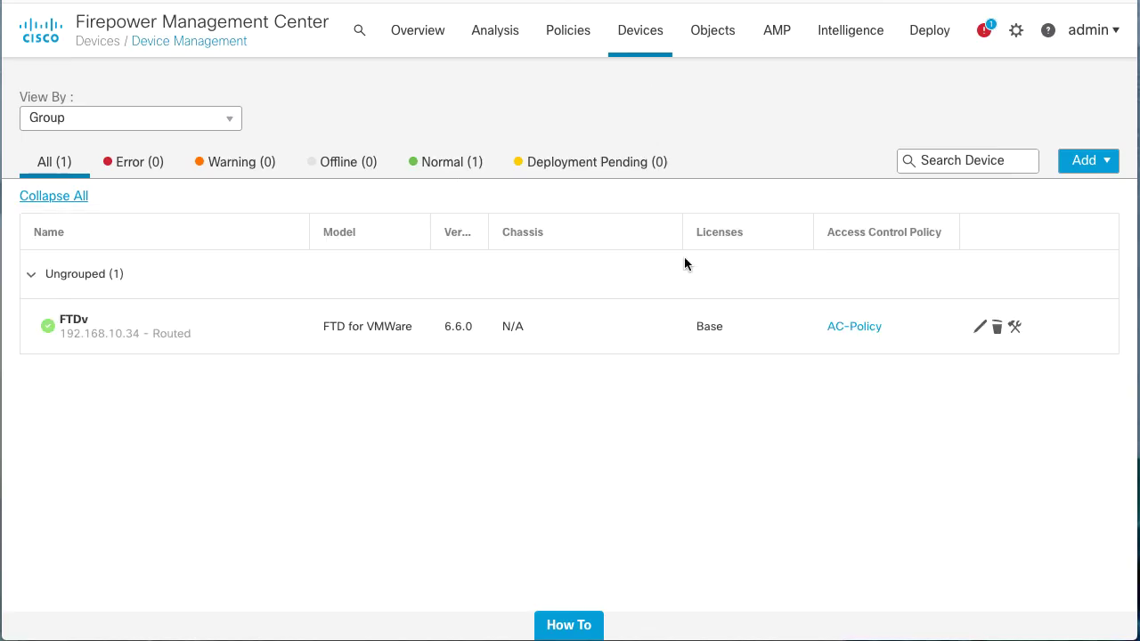
{"action": "left_click", "coordinate": [1016, 328]}
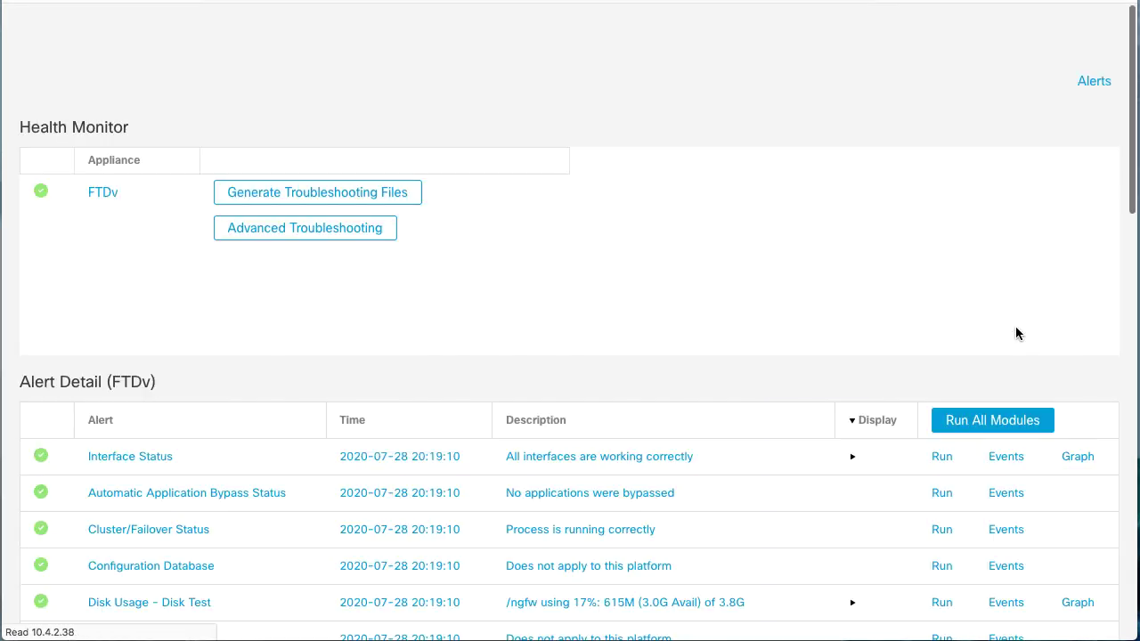
{"action": "left_click", "coordinate": [301, 229]}
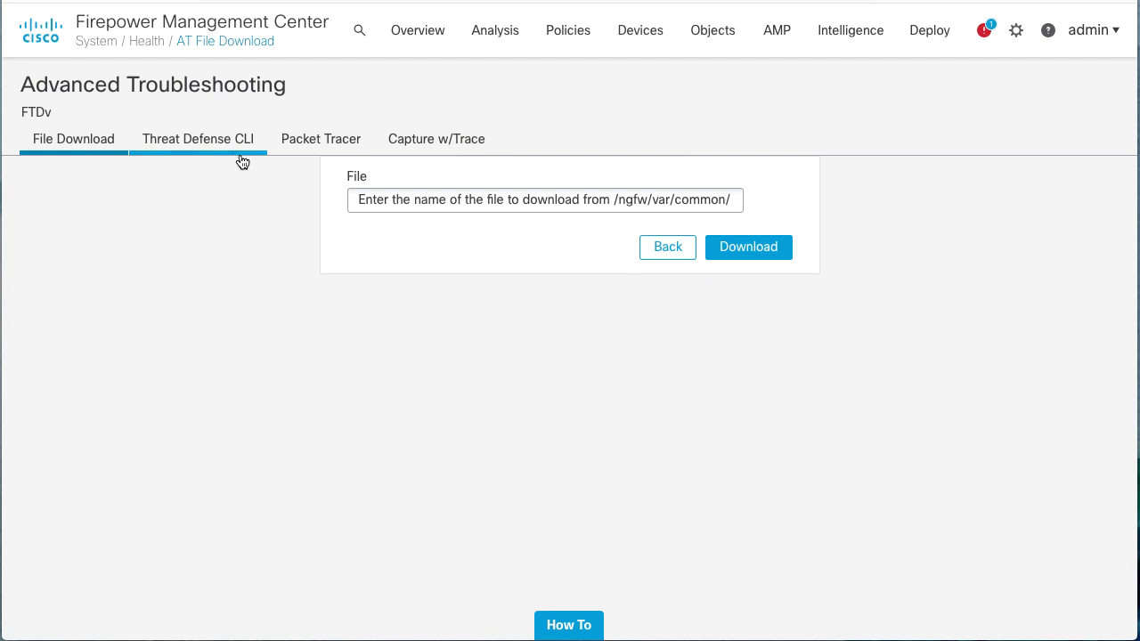
{"action": "left_click", "coordinate": [424, 148]}
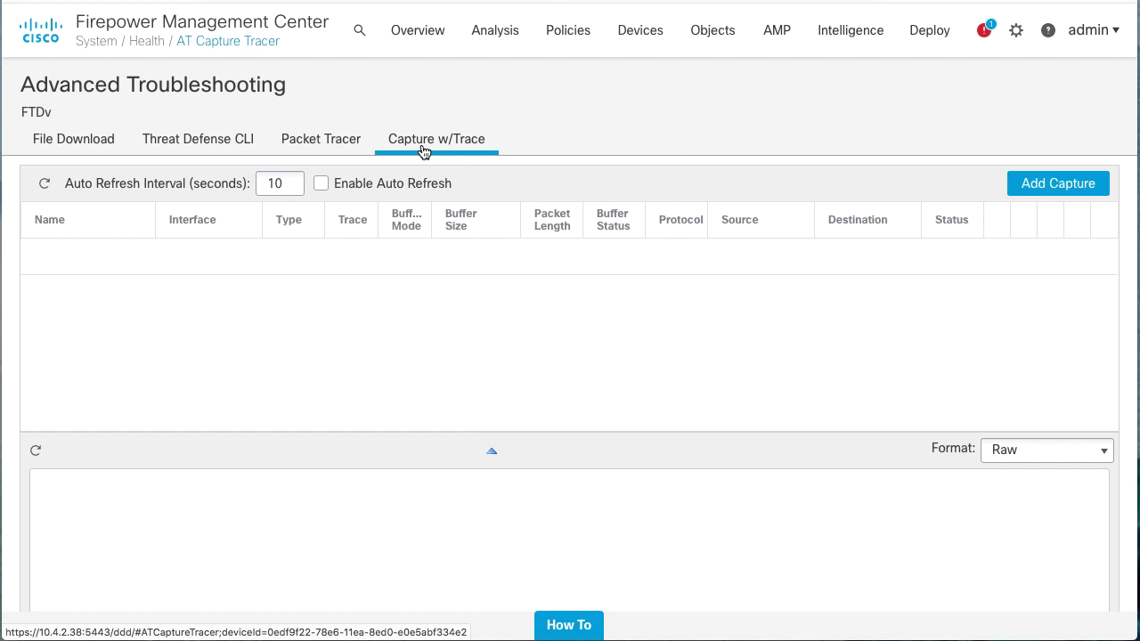
Open the Add Capture form for a new FTDv packet capture
{"action": "left_click", "coordinate": [1059, 185]}
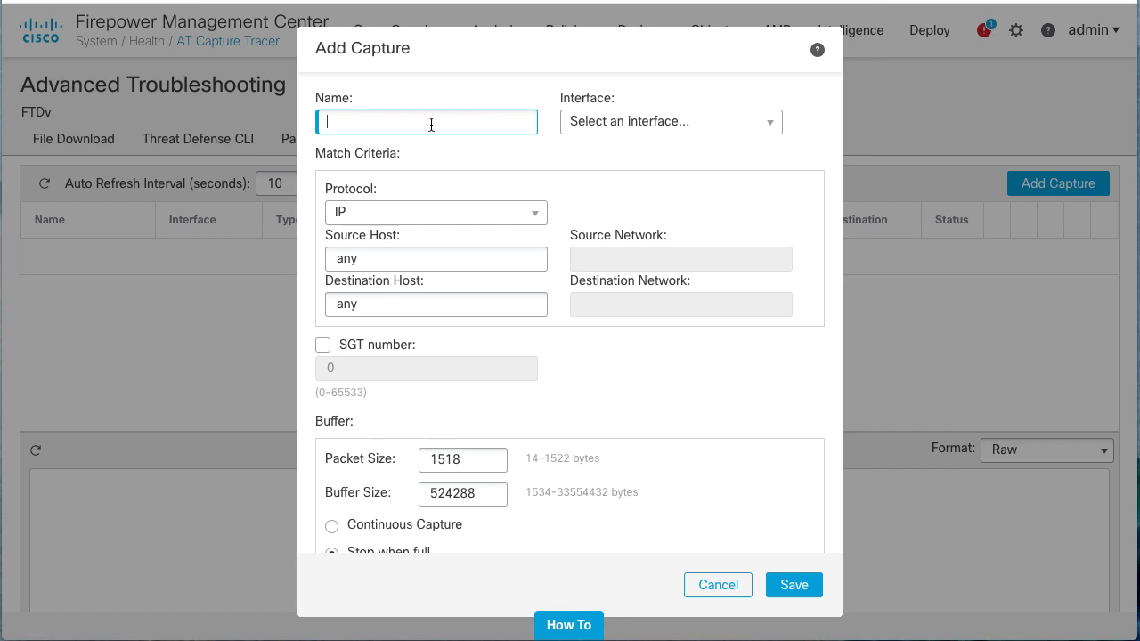
Save capture CAPI on Inside, matching IP from 192.168.10.50 to 192.168.20.10, with trace
{"action": "type", "text": "CAPI"}
{"action": "left_click", "coordinate": [702, 139]}
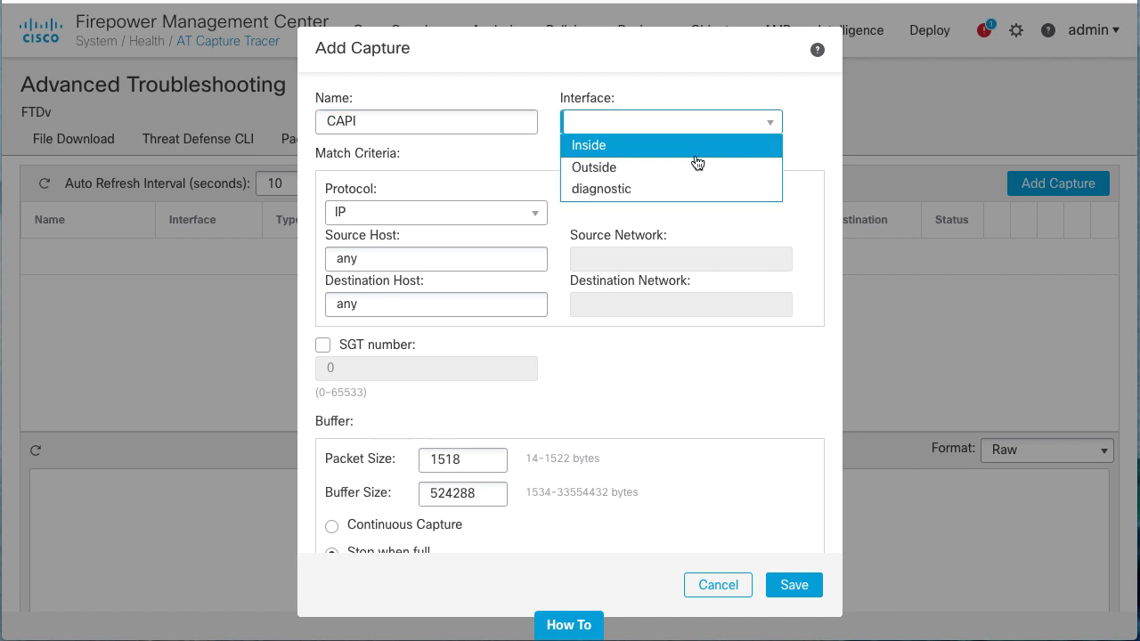
{"action": "left_click", "coordinate": [692, 144]}
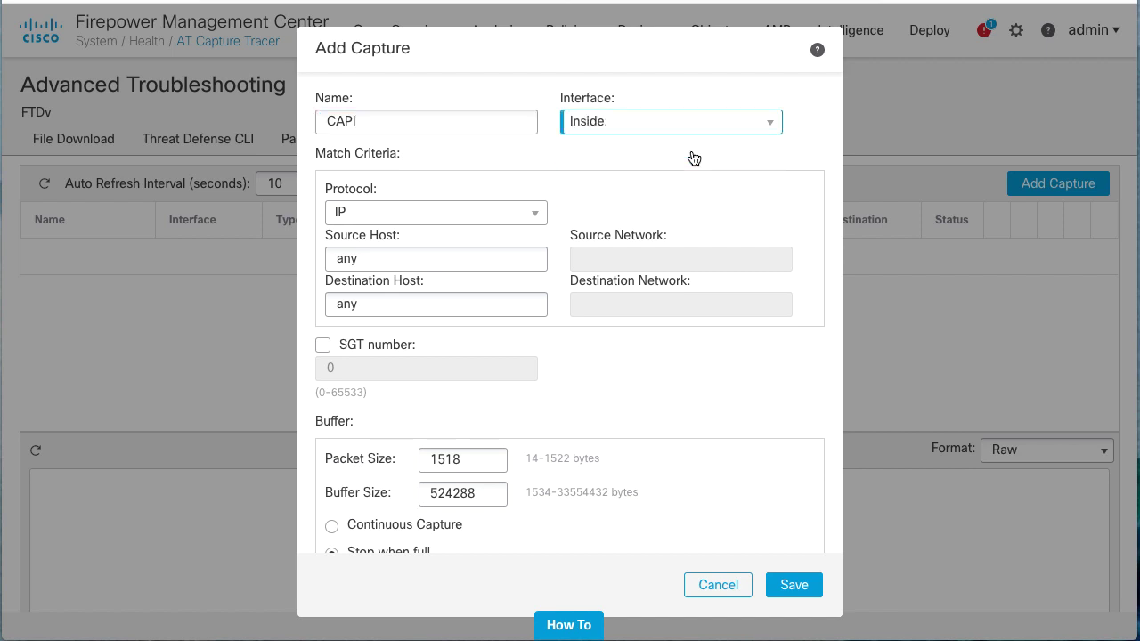
{"action": "left_click", "coordinate": [534, 219]}
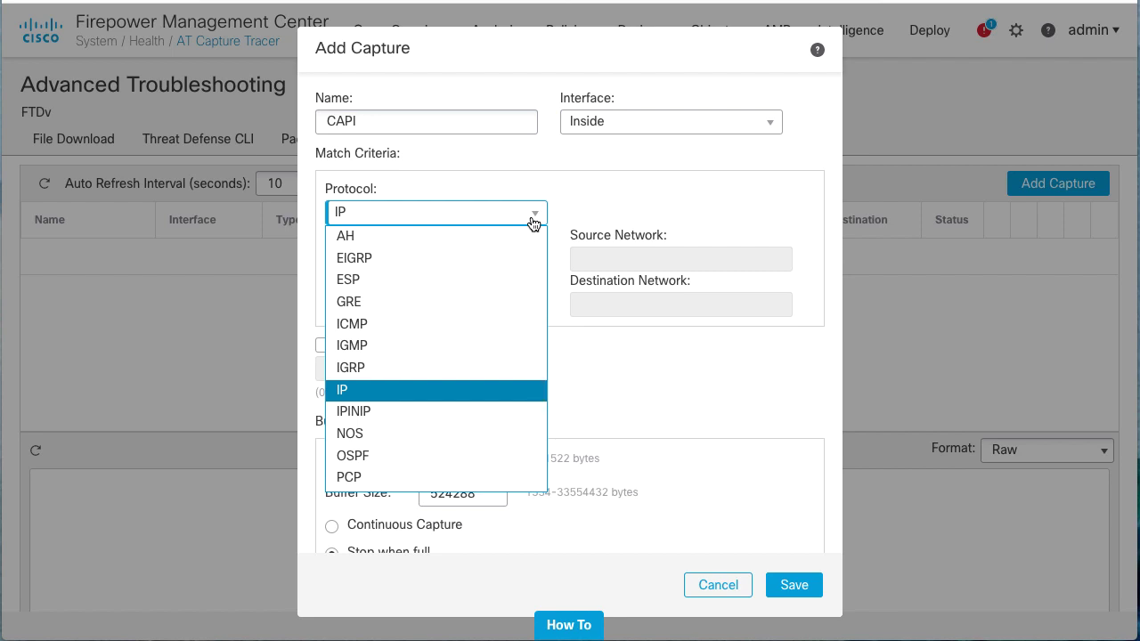
{"action": "left_click", "coordinate": [534, 222]}
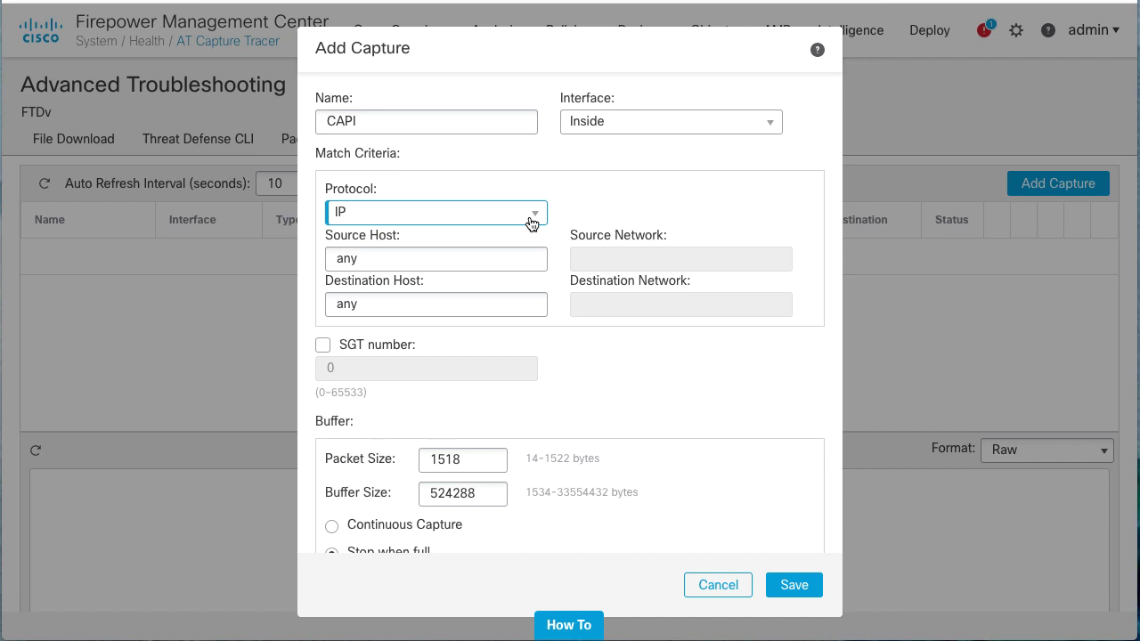
{"action": "left_click", "coordinate": [470, 259]}
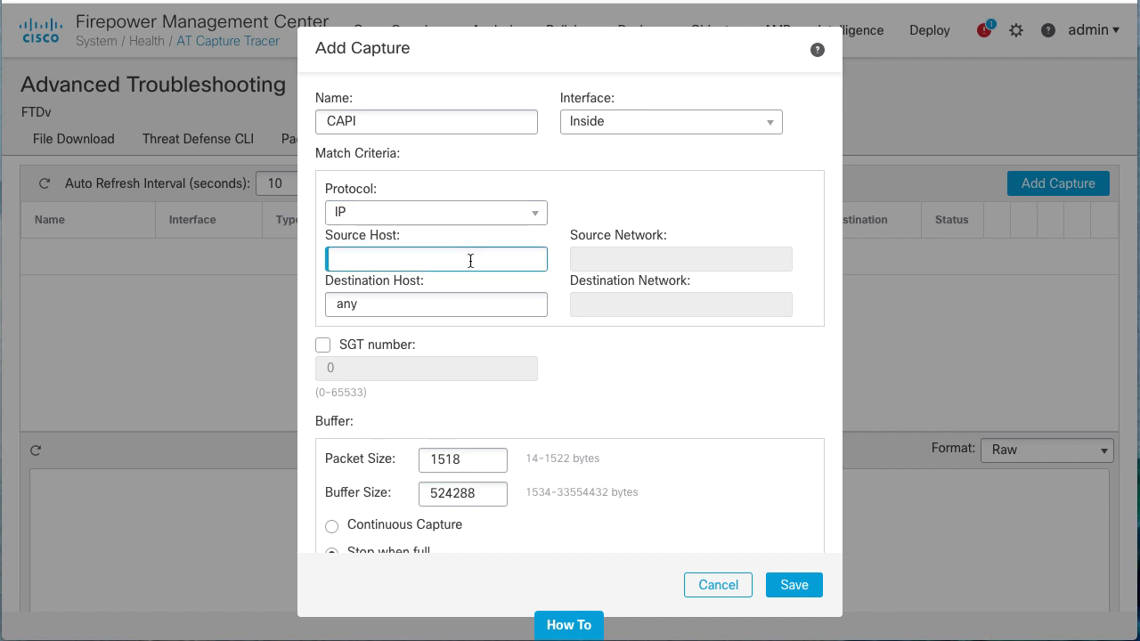
{"action": "type", "text": "192.168.10."}
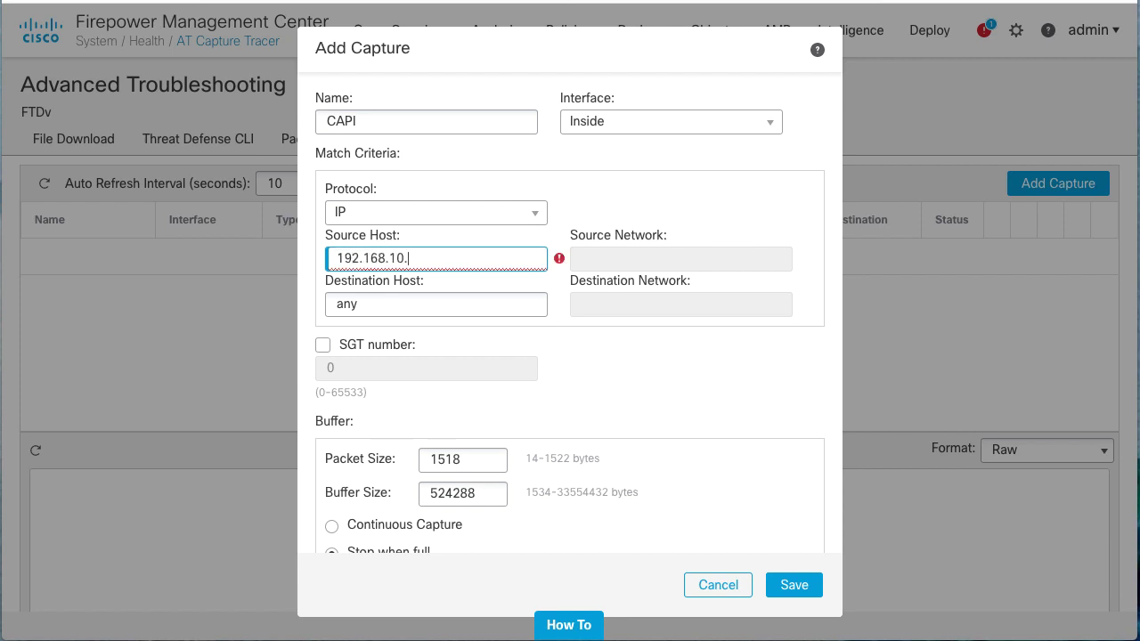
{"action": "type", "text": "50"}
{"action": "left_click", "coordinate": [434, 305]}
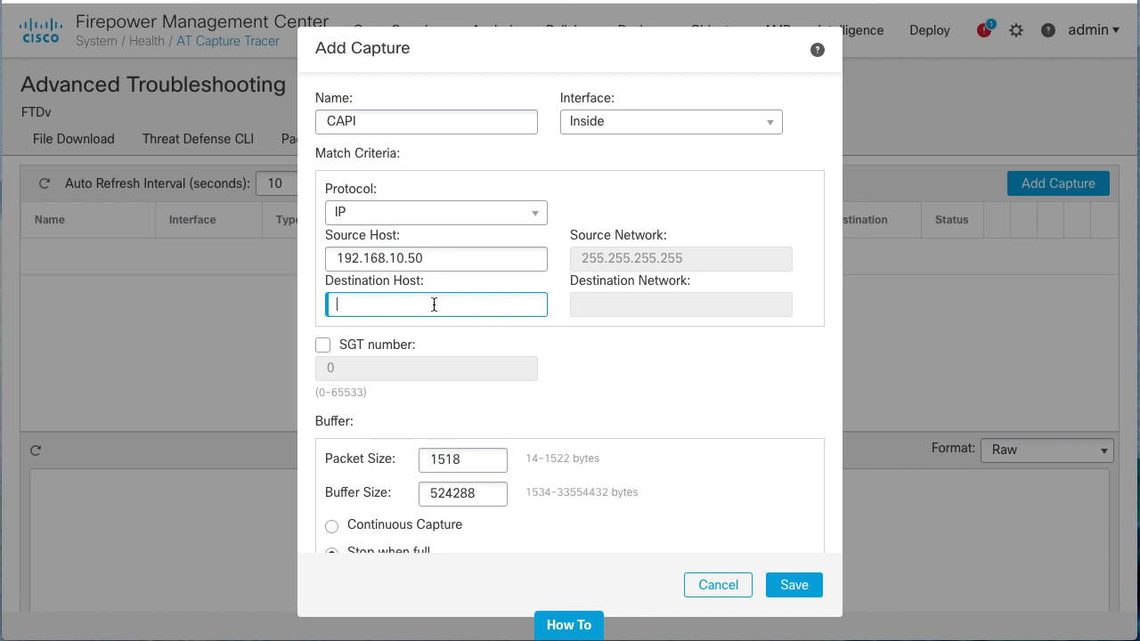
{"action": "type", "text": "192.168"}
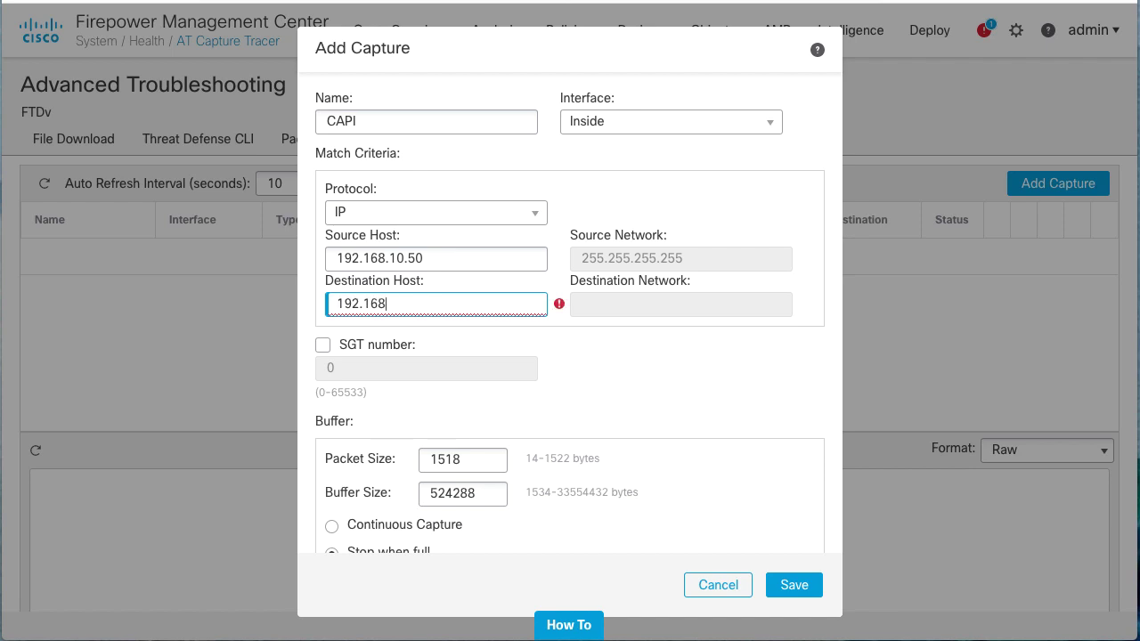
{"action": "type", "text": ".20.10"}
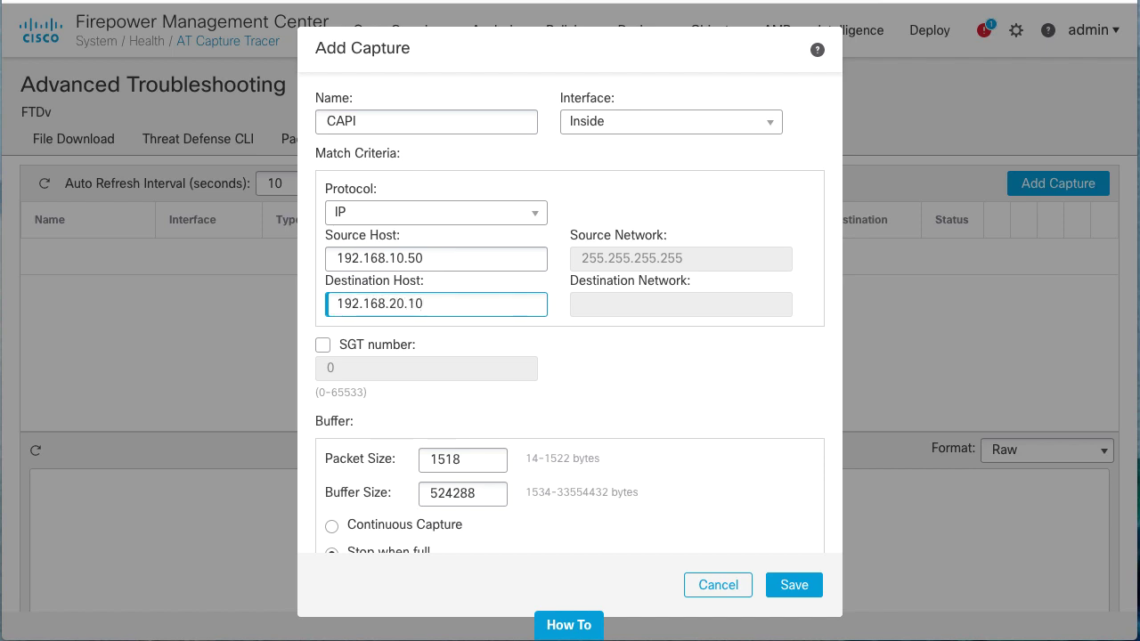
{"action": "scroll", "coordinate": [499, 371], "scroll_direction": "down", "scroll_amount": 2}
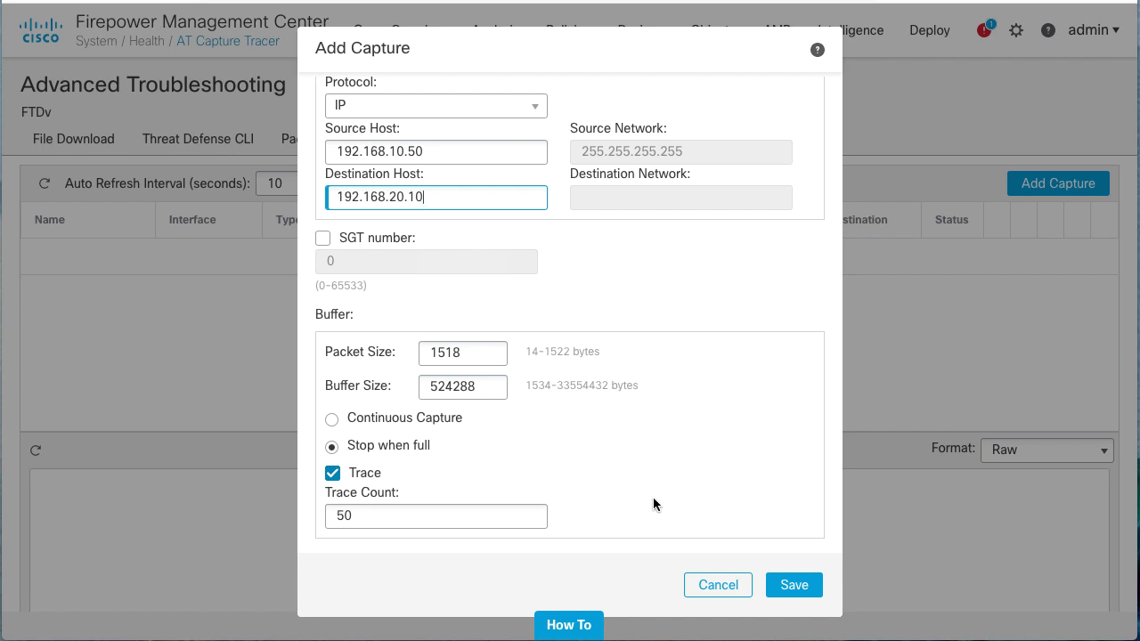
{"action": "left_click", "coordinate": [800, 586]}
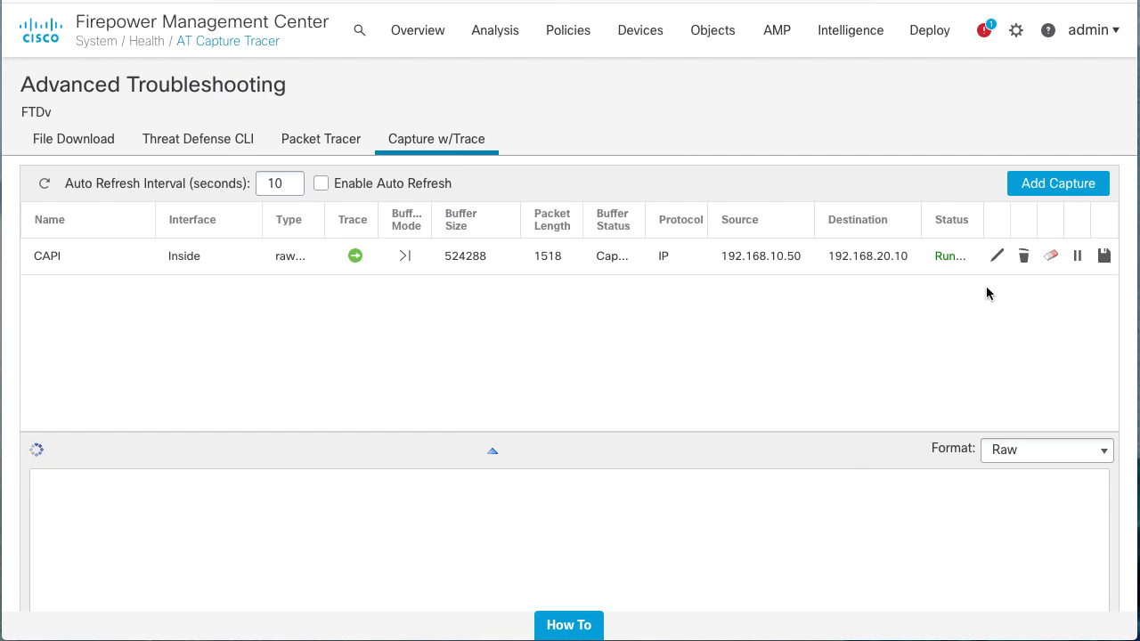
Add and save capture CAPO on Outside for 192.168.10.50 to 192.168.20.10, trace enabled
{"action": "left_click", "coordinate": [1054, 193]}
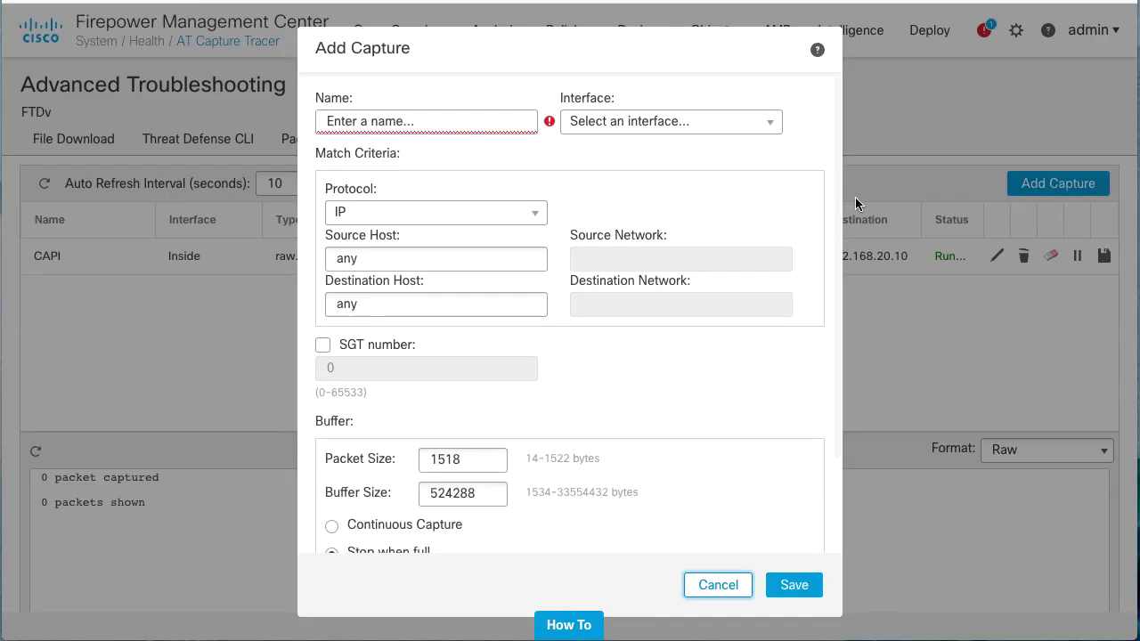
{"action": "left_click", "coordinate": [466, 121]}
{"action": "type", "text": "C"}
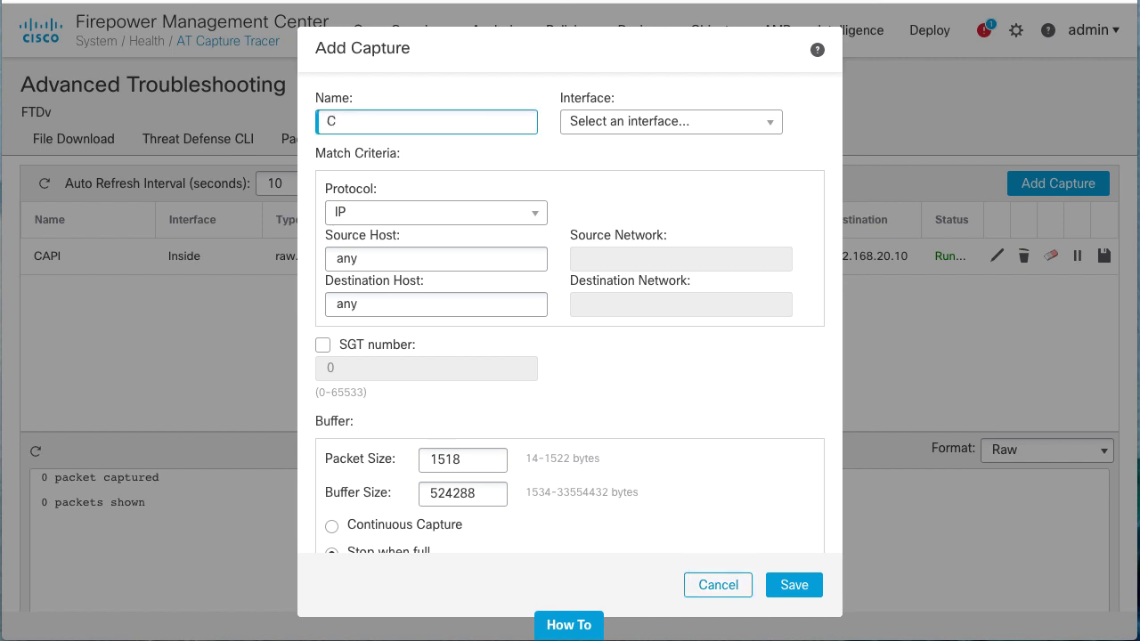
{"action": "type", "text": "APO"}
{"action": "left_click", "coordinate": [624, 121]}
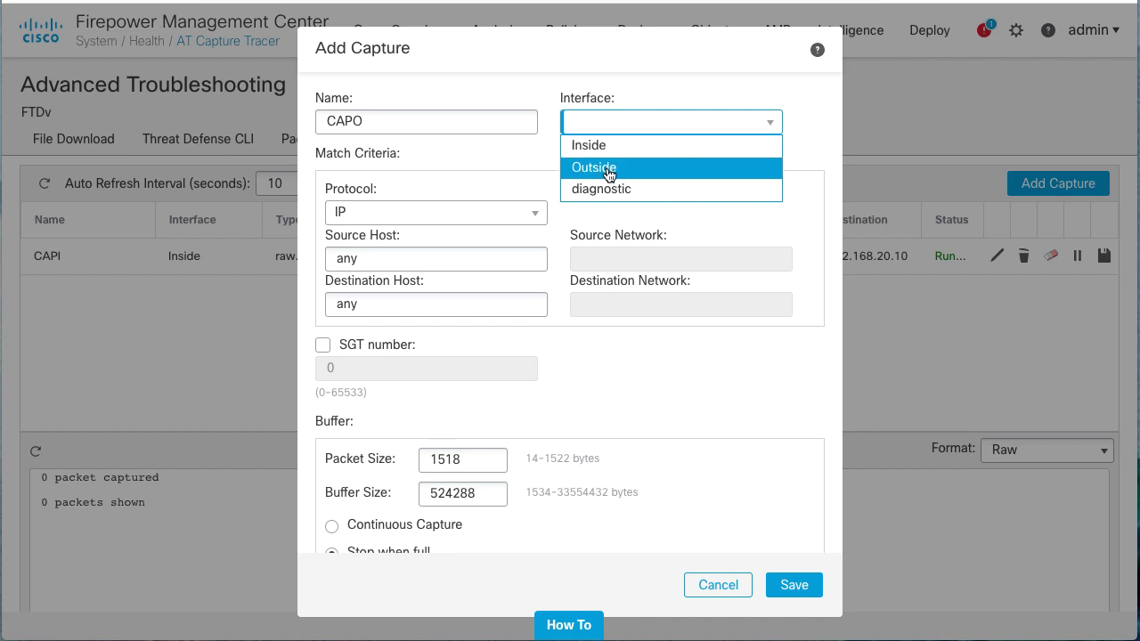
{"action": "left_click", "coordinate": [610, 166]}
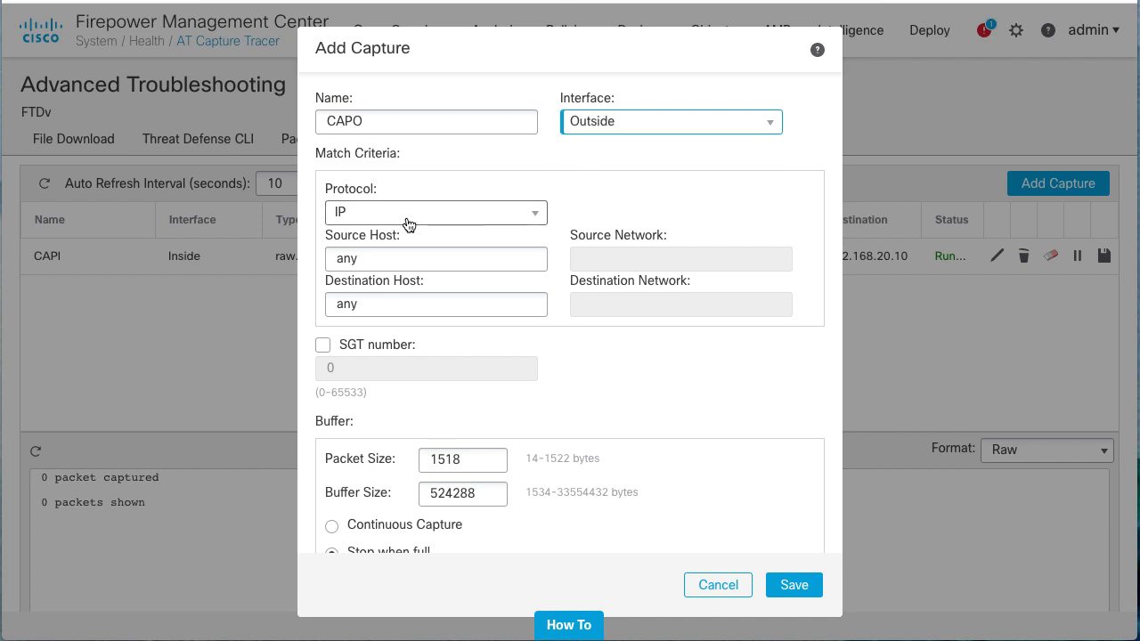
{"action": "left_click", "coordinate": [479, 263]}
{"action": "type", "text": "1"}
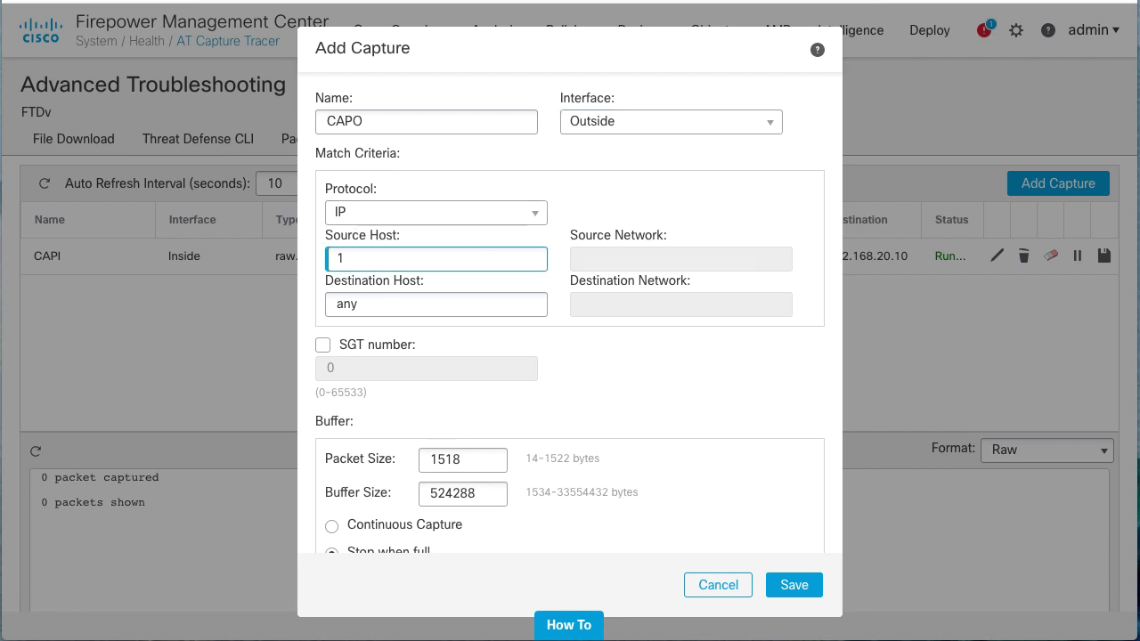
{"action": "type", "text": "92.168.10.50"}
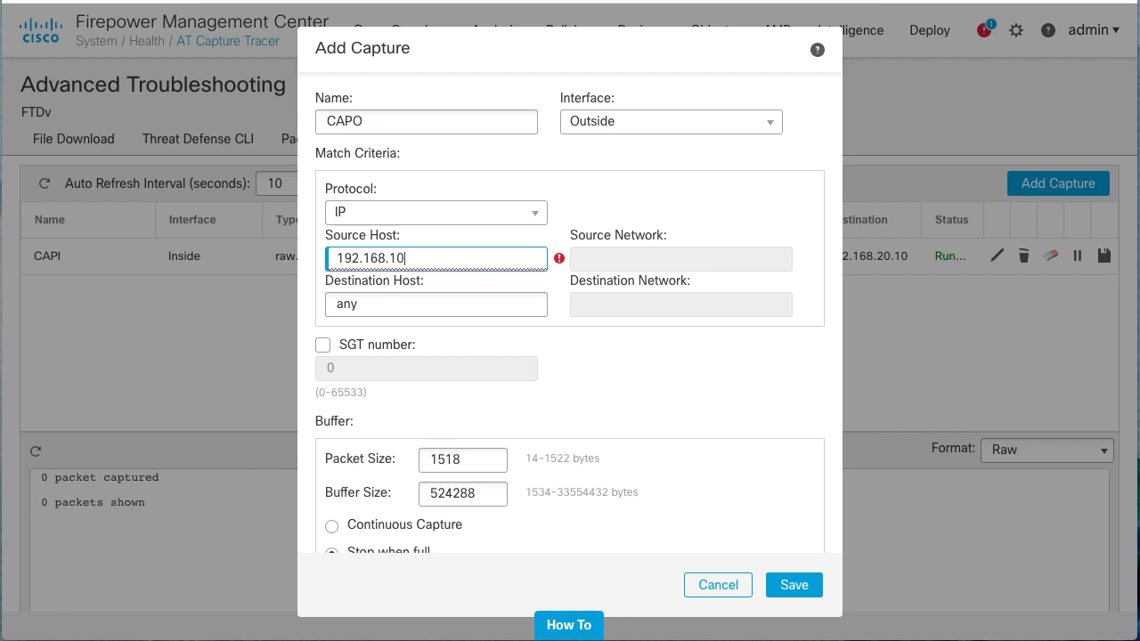
{"action": "left_click", "coordinate": [446, 304]}
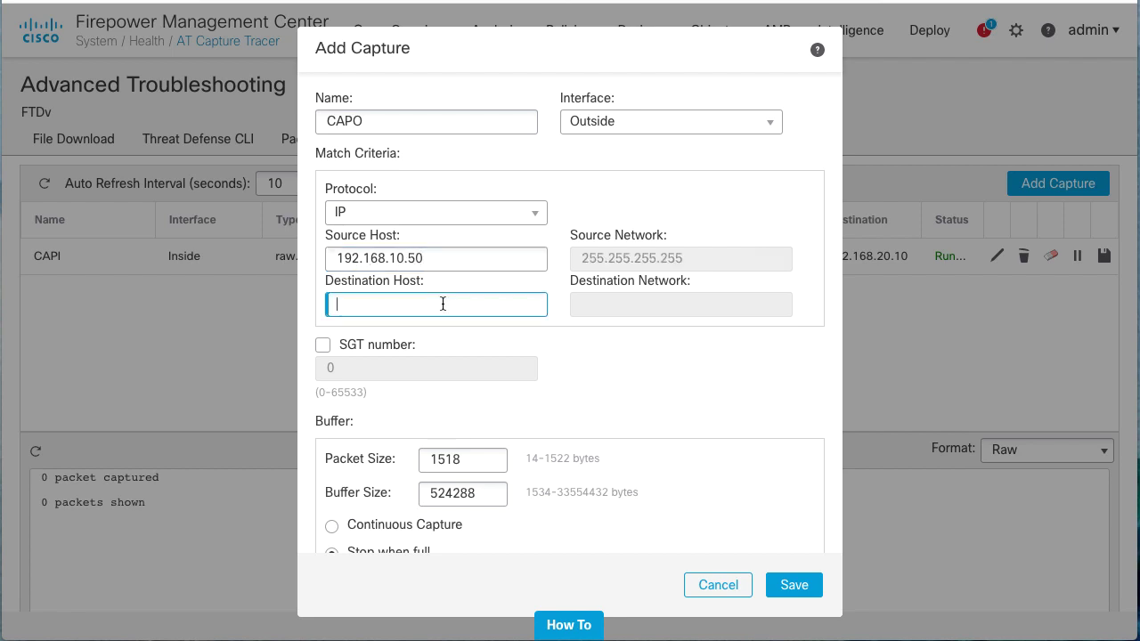
{"action": "type", "text": "192.168.20.10"}
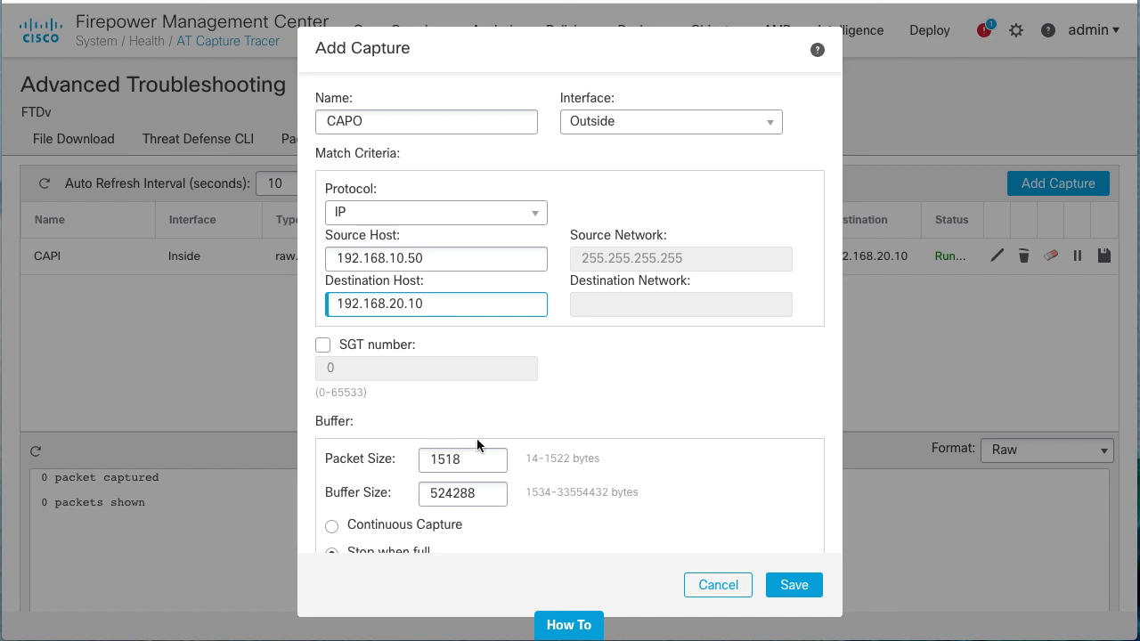
{"action": "scroll", "coordinate": [477, 438], "scroll_direction": "down", "scroll_amount": 3}
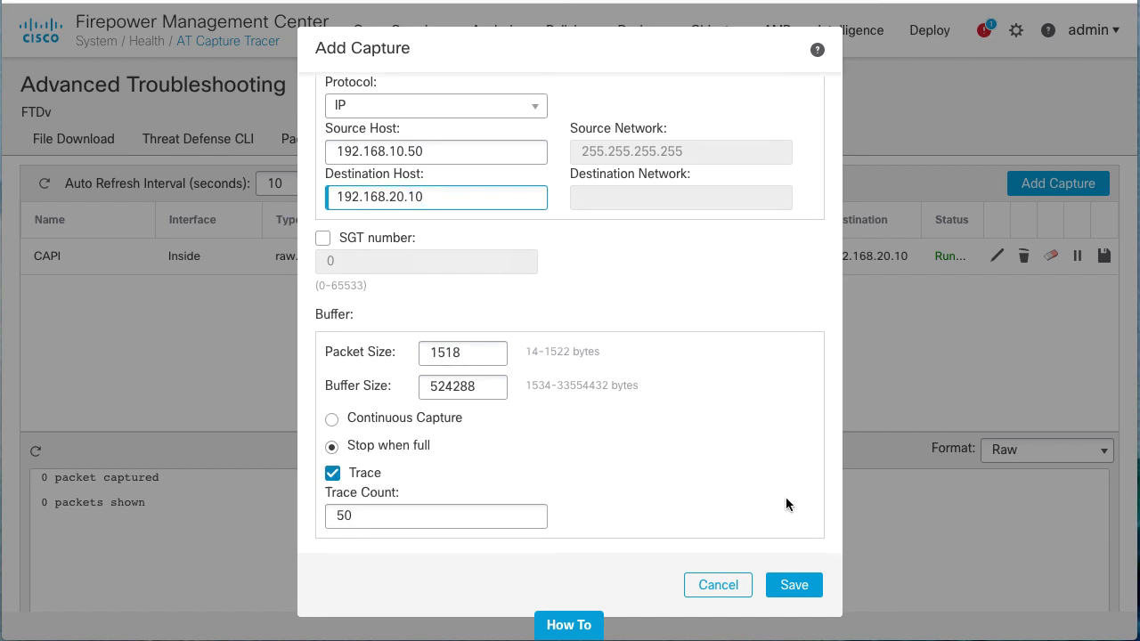
{"action": "left_click", "coordinate": [802, 586]}
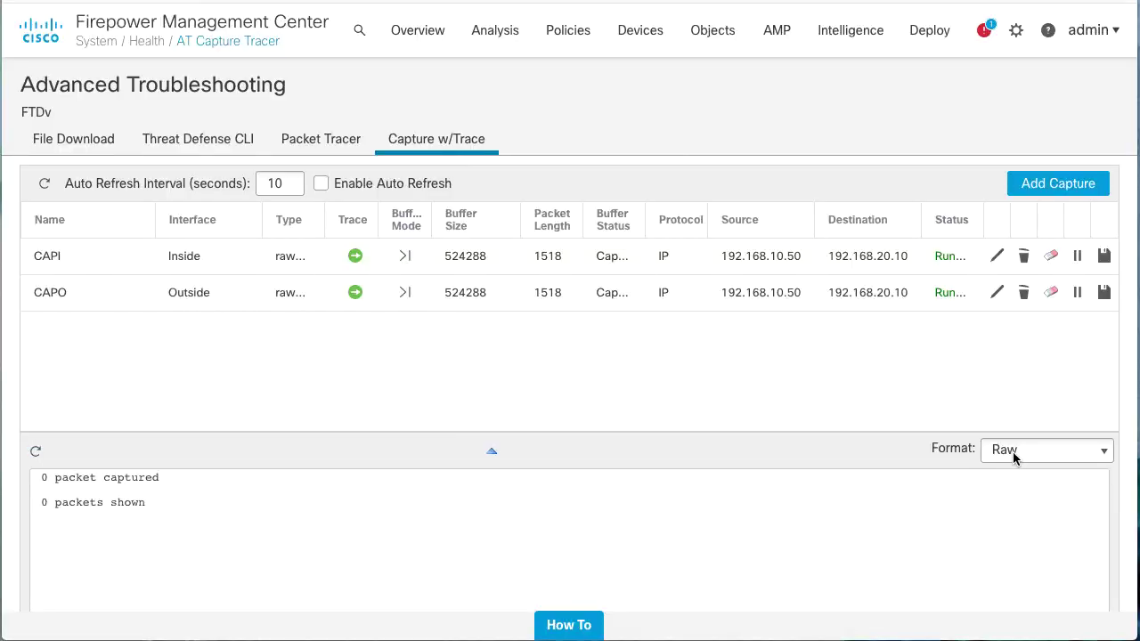
Load CAPI's six captured packets and scroll through the ICMP echo request's trace phases
{"action": "left_click", "coordinate": [243, 259]}
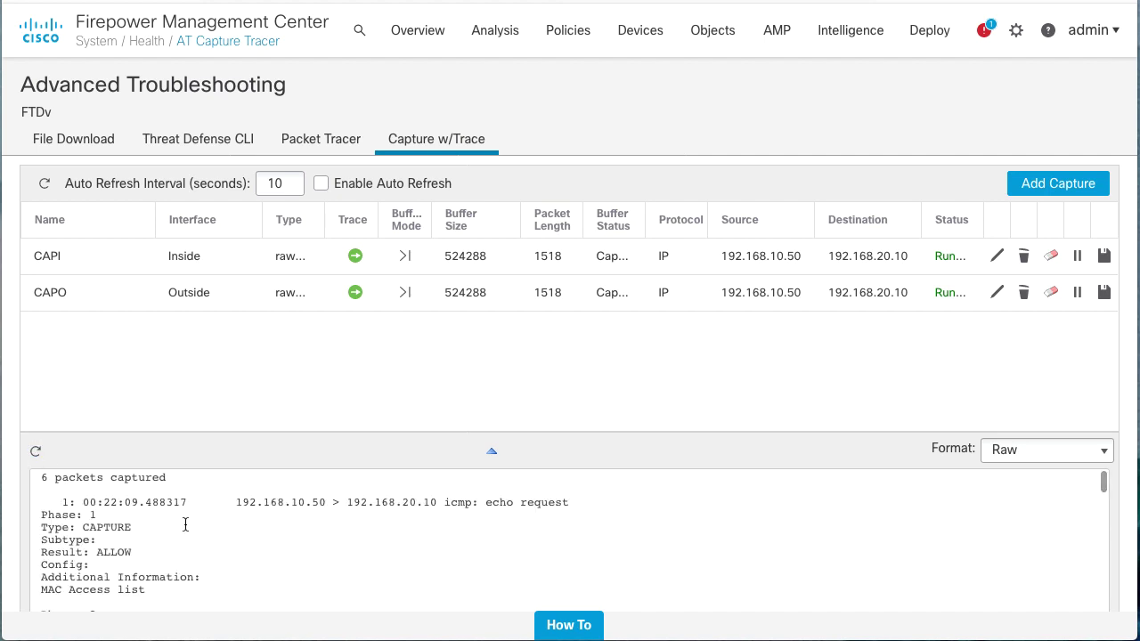
{"action": "scroll", "coordinate": [185, 525], "scroll_direction": "down", "scroll_amount": 10}
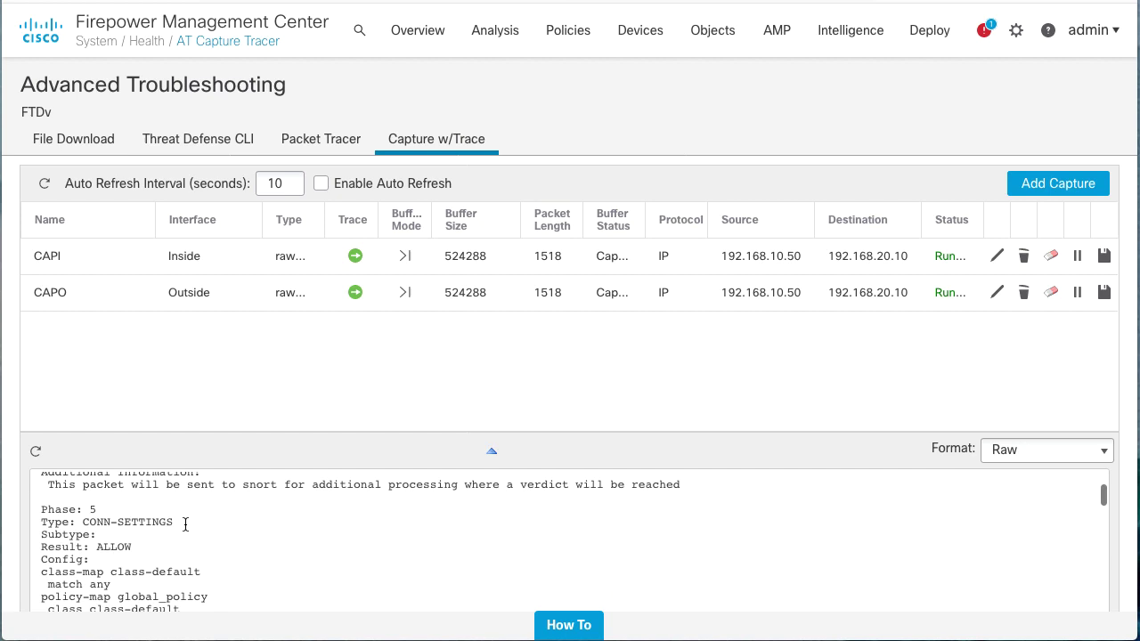
{"action": "scroll", "coordinate": [185, 524], "scroll_direction": "down", "scroll_amount": 15}
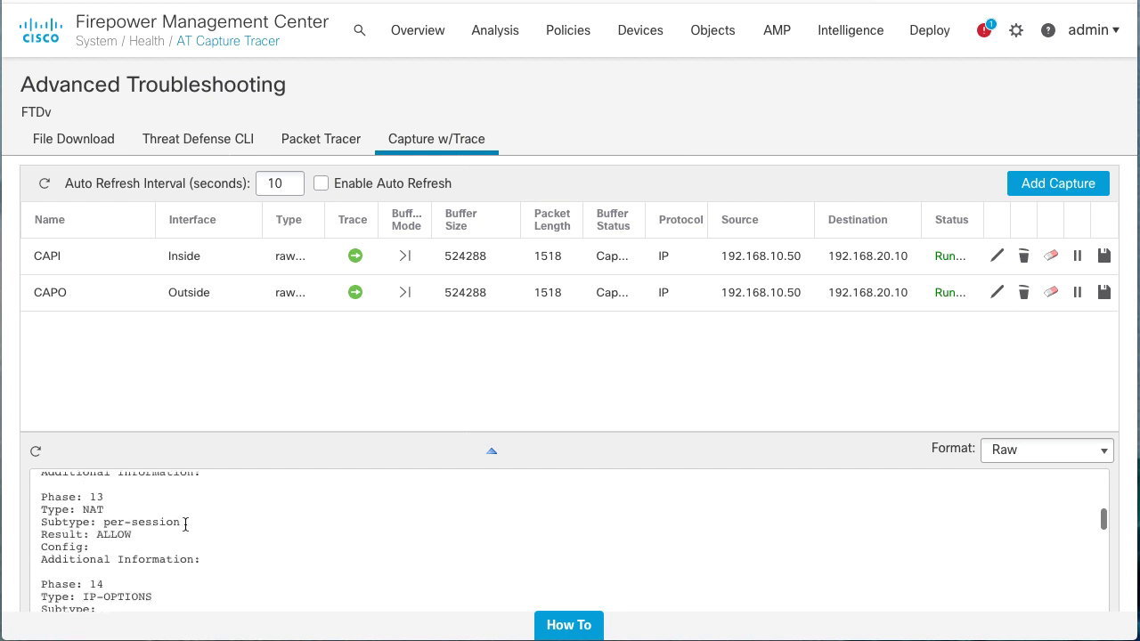
{"action": "scroll", "coordinate": [186, 525], "scroll_direction": "down", "scroll_amount": 10}
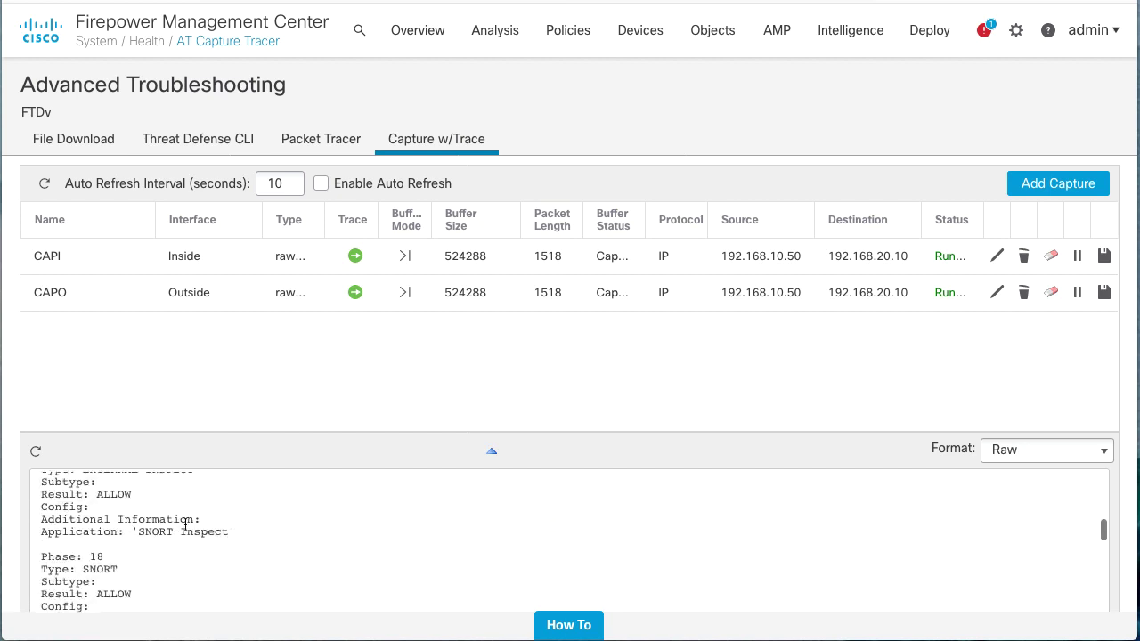
{"action": "scroll", "coordinate": [185, 525], "scroll_direction": "down", "scroll_amount": 8}
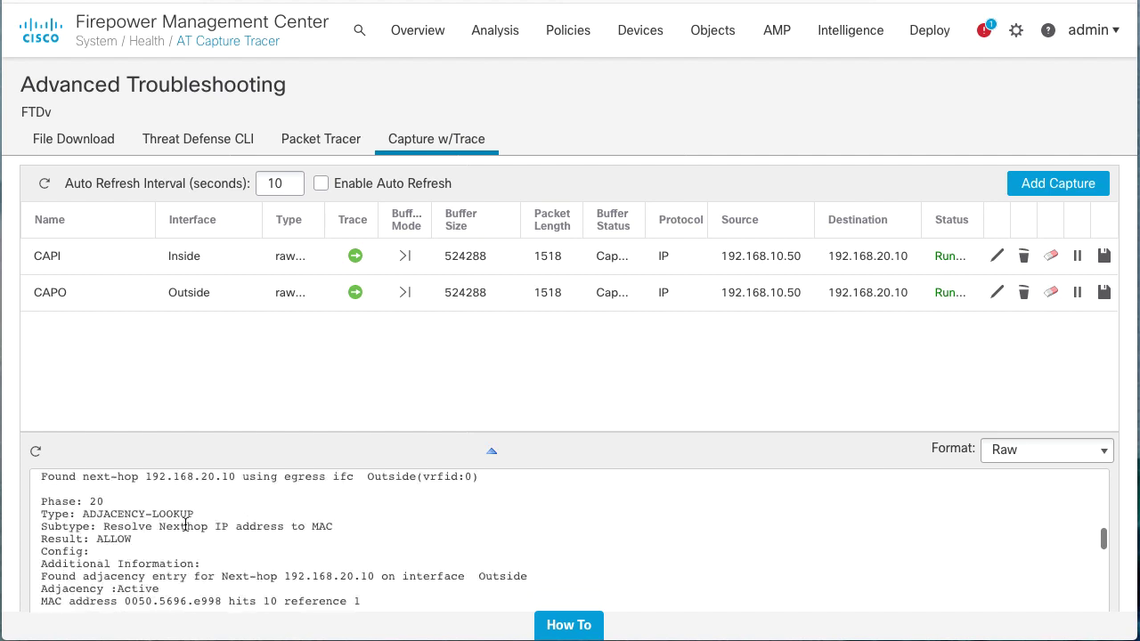
{"action": "scroll", "coordinate": [185, 524], "scroll_direction": "up", "scroll_amount": 20}
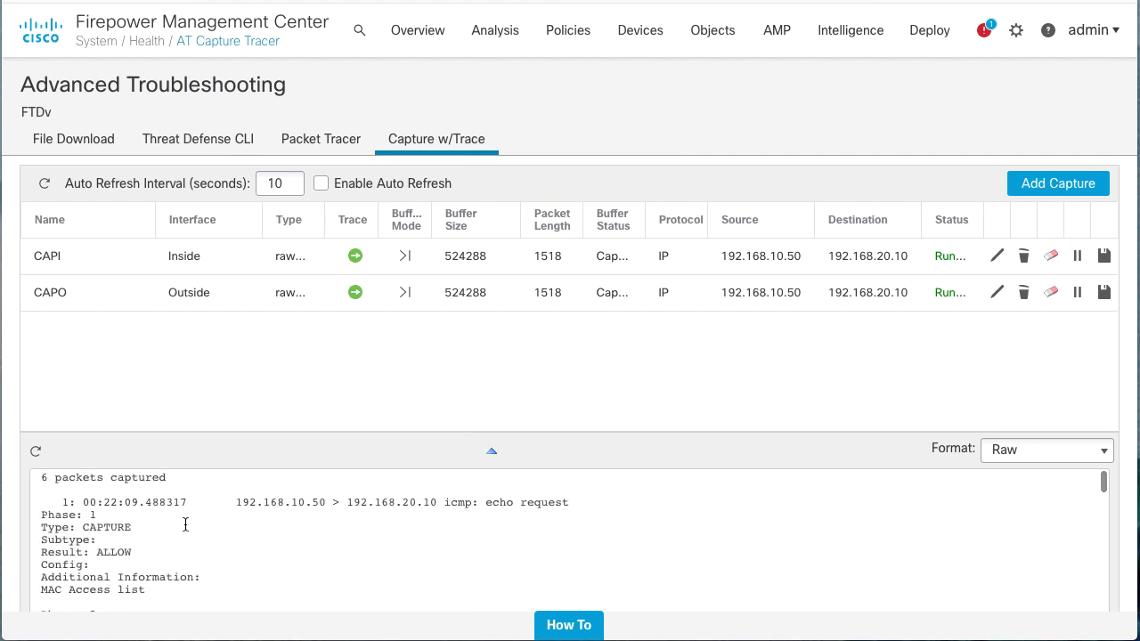
Save the CAPI capture in PCAP format and confirm the Firefox download
{"action": "left_click", "coordinate": [1105, 257]}
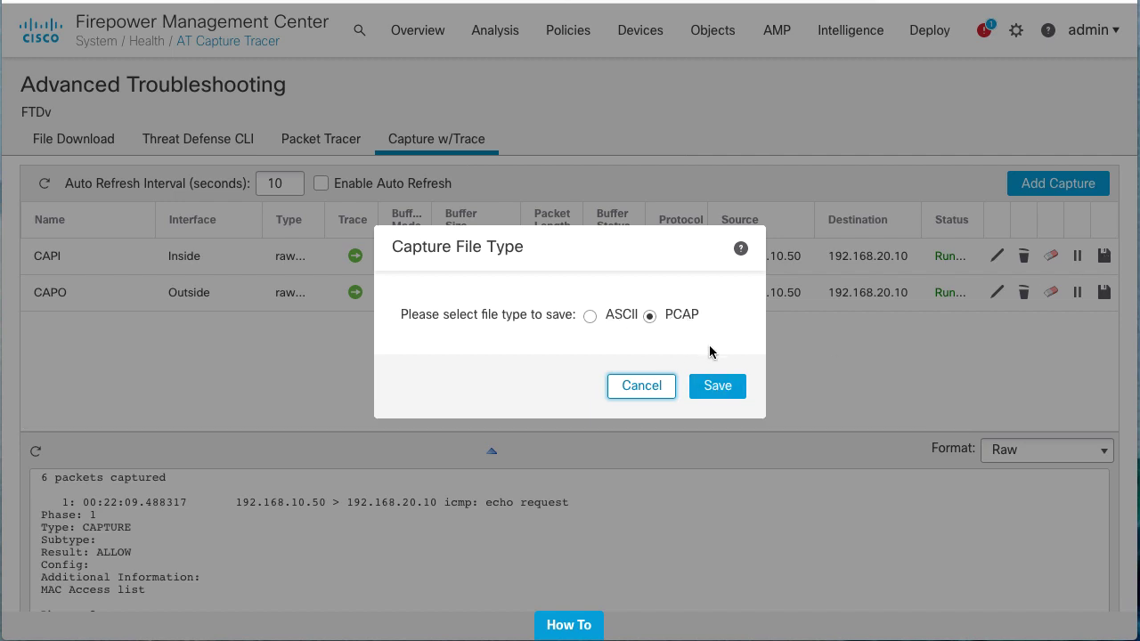
{"action": "left_click", "coordinate": [728, 390]}
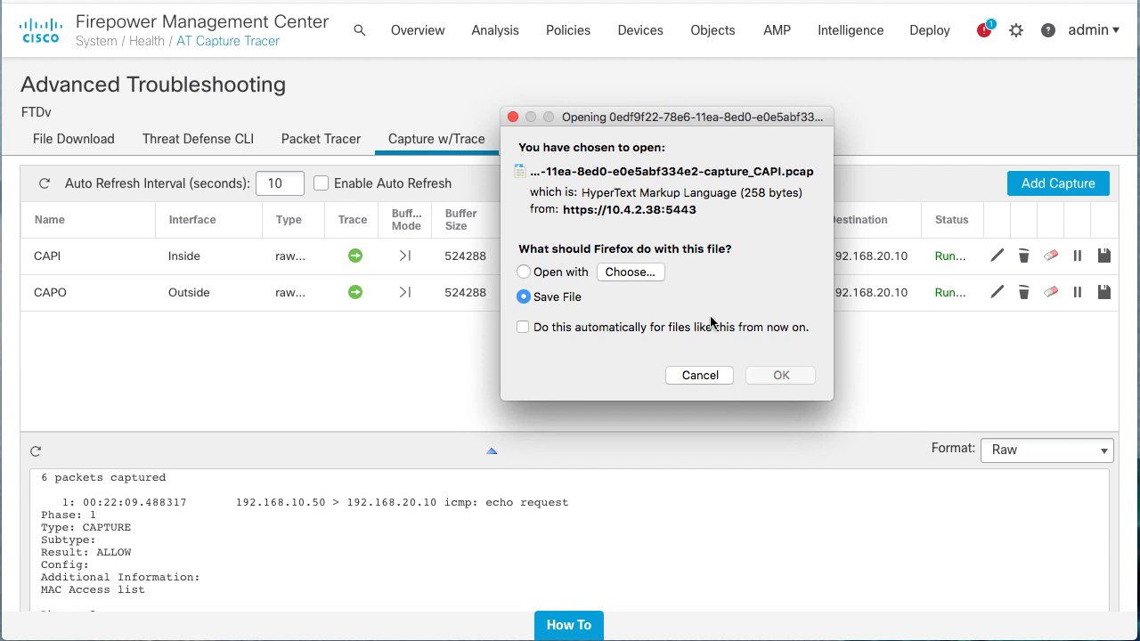
{"action": "left_click", "coordinate": [778, 375]}
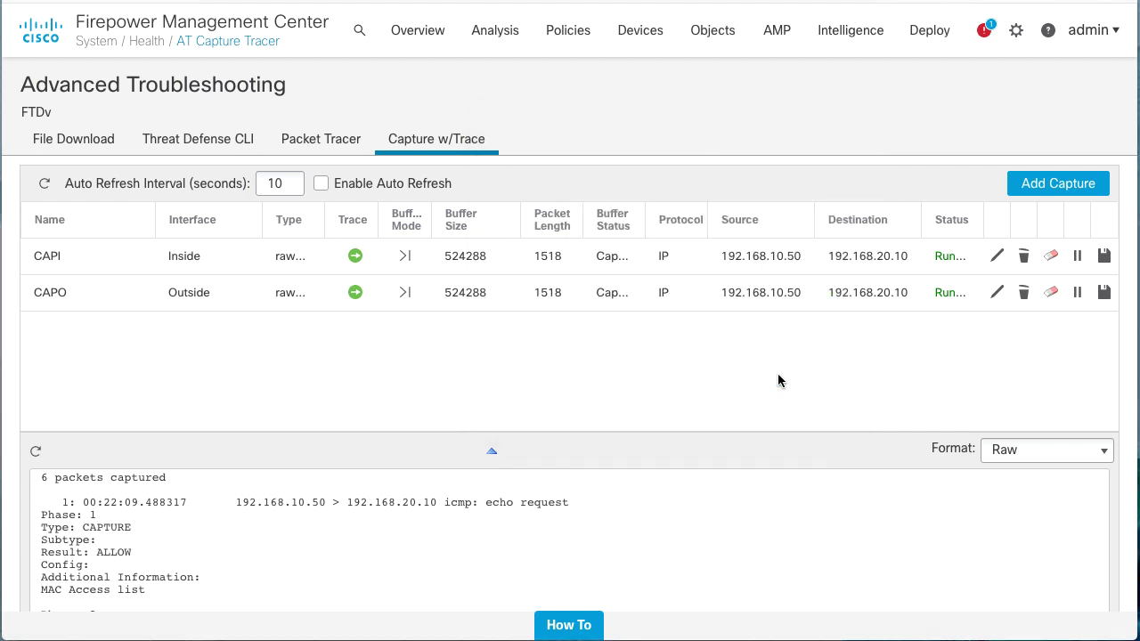